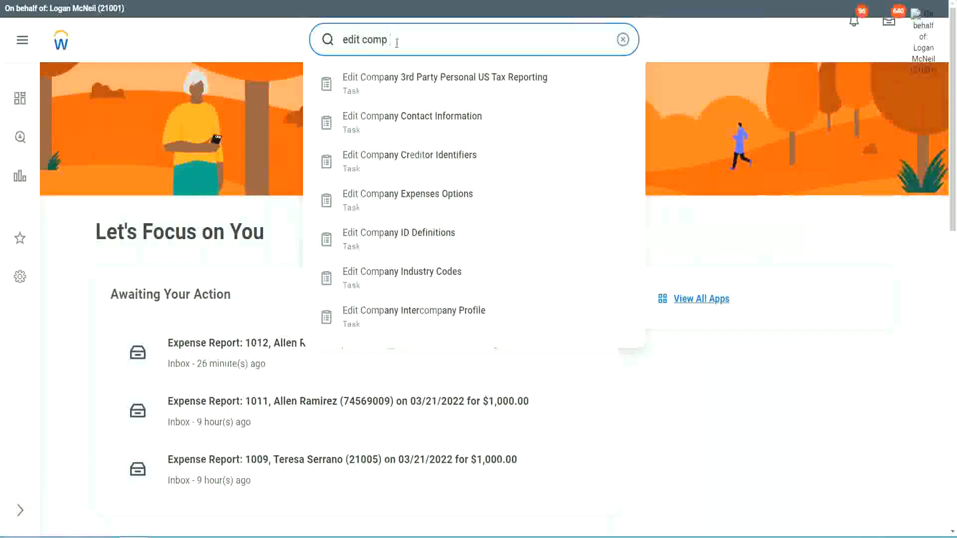
# Find the Edit Compensation Eligibility Rule task and open the rule WW_All Executive Vice Presidents in it
pyautogui.write('elig rule')
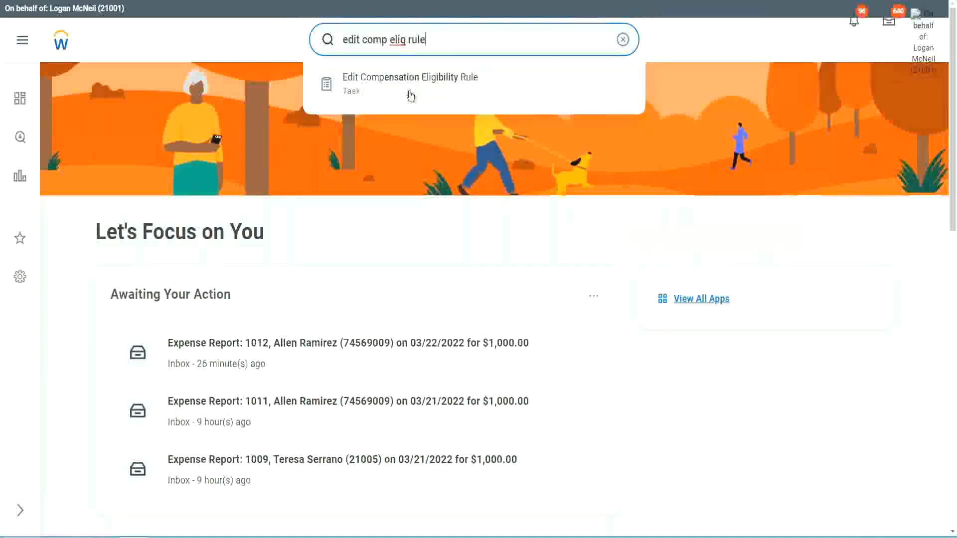
pyautogui.click(413, 89)
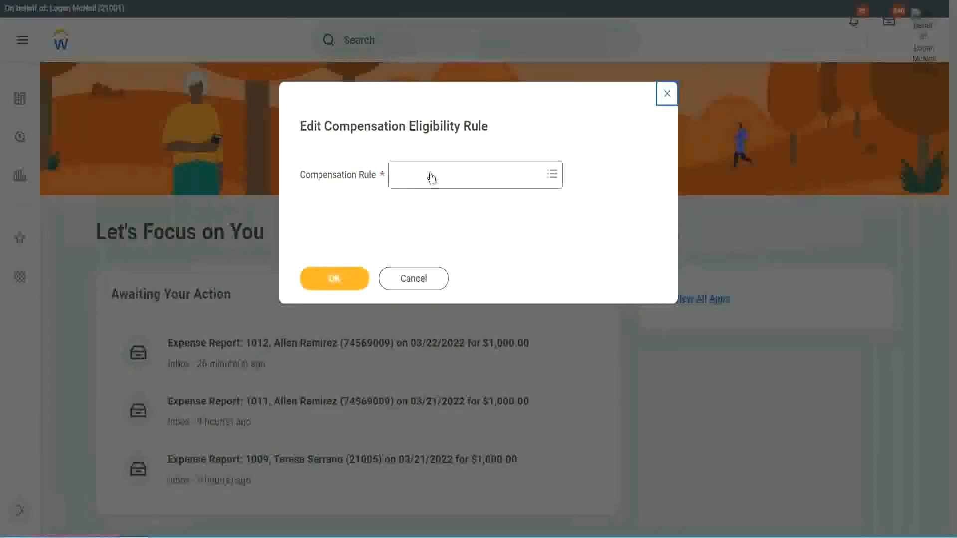
pyautogui.click(430, 177)
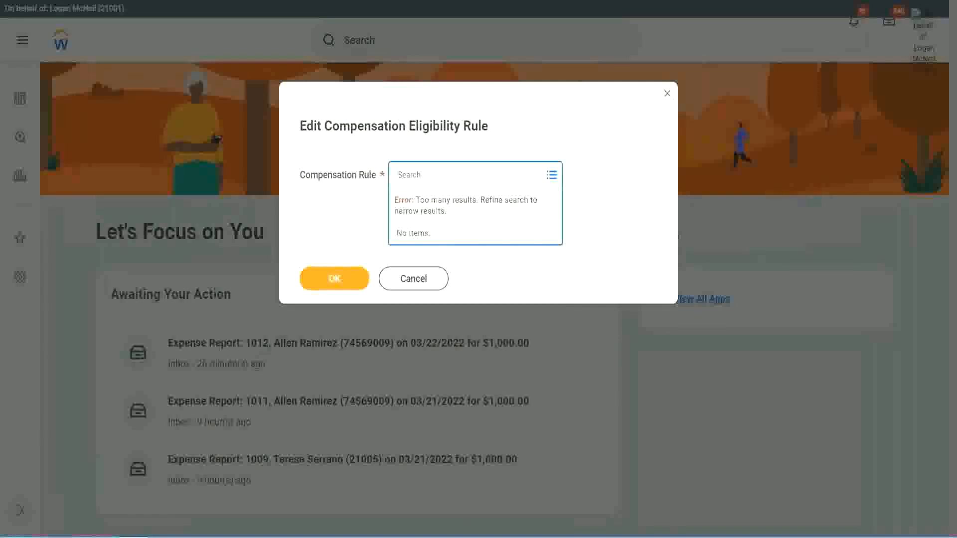
pyautogui.write('ww')
pyautogui.press('Return')
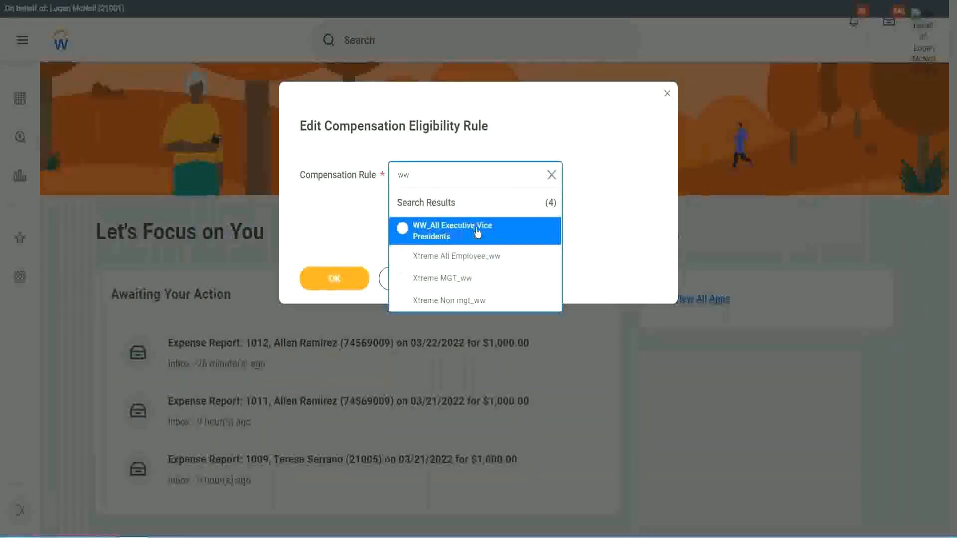
pyautogui.click(482, 230)
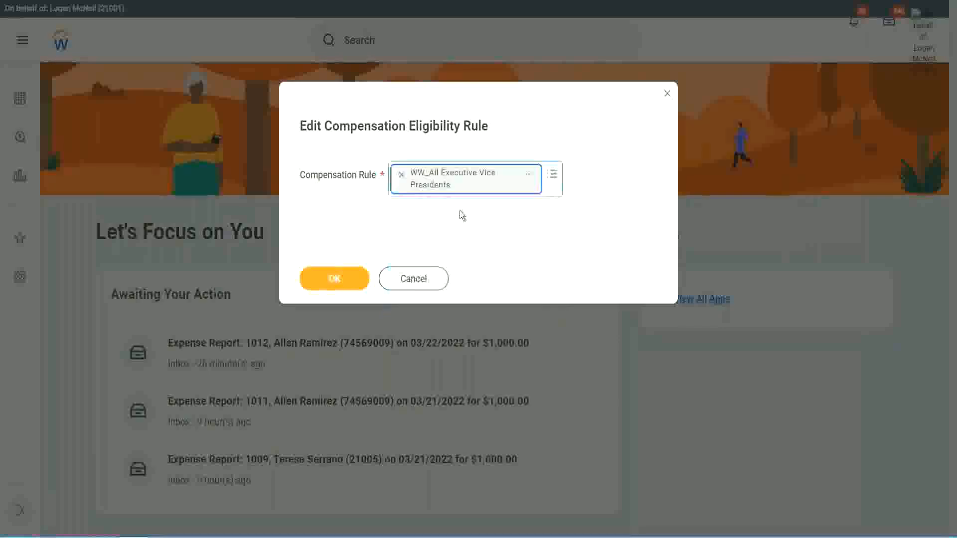
pyautogui.click(335, 284)
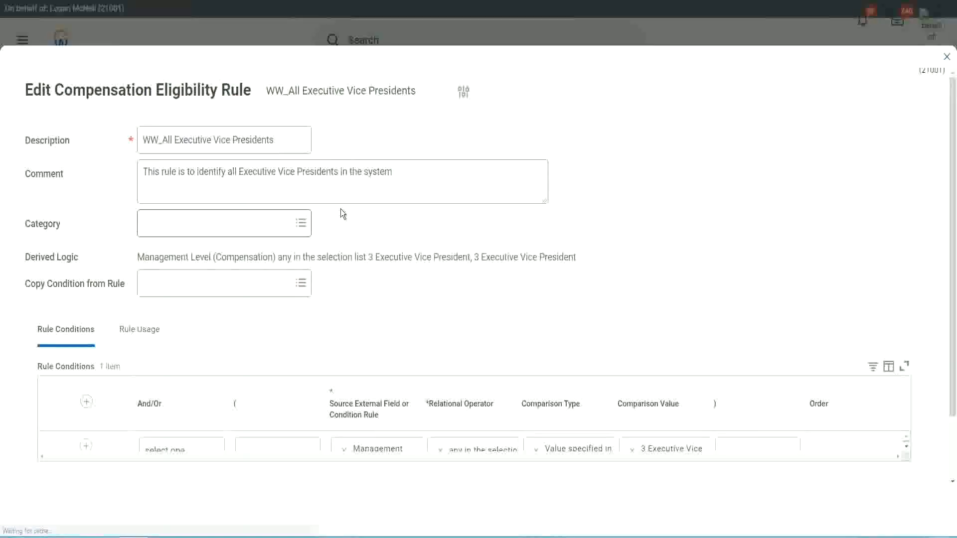
# Examine the rule's existing condition, from its source field and relational operator to its comparison value
pyautogui.scroll(-3, 443, 283)
pyautogui.moveTo(324, 382); pyautogui.dragTo(439, 383)
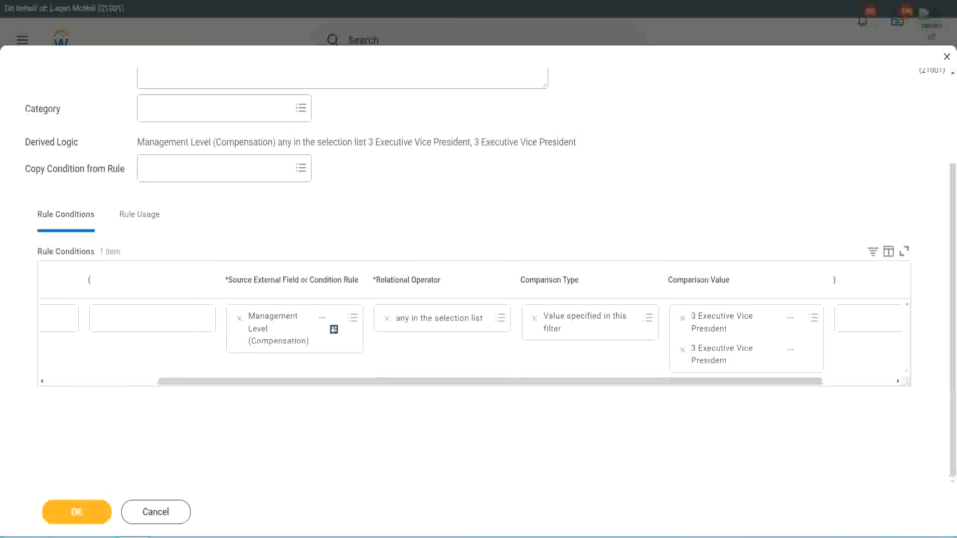
pyautogui.moveTo(337, 423)
pyautogui.mouseDown()
pyautogui.moveTo(352, 412)
pyautogui.moveTo(364, 256)
pyautogui.moveTo(224, 271)
pyautogui.moveTo(262, 388)
pyautogui.moveTo(367, 420)
pyautogui.mouseUp()
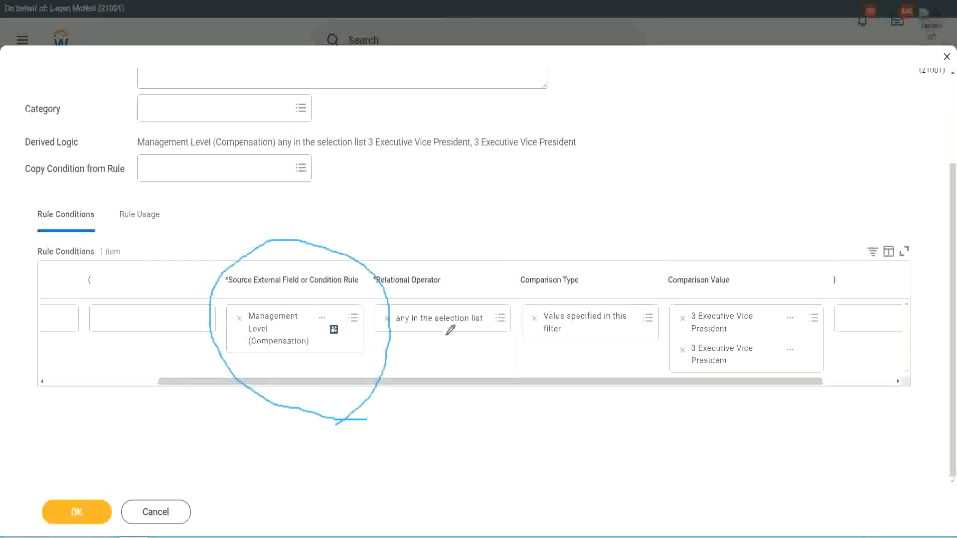
pyautogui.moveTo(767, 360)
pyautogui.mouseDown()
pyautogui.moveTo(758, 266)
pyautogui.moveTo(671, 385)
pyautogui.moveTo(780, 349)
pyautogui.mouseUp()
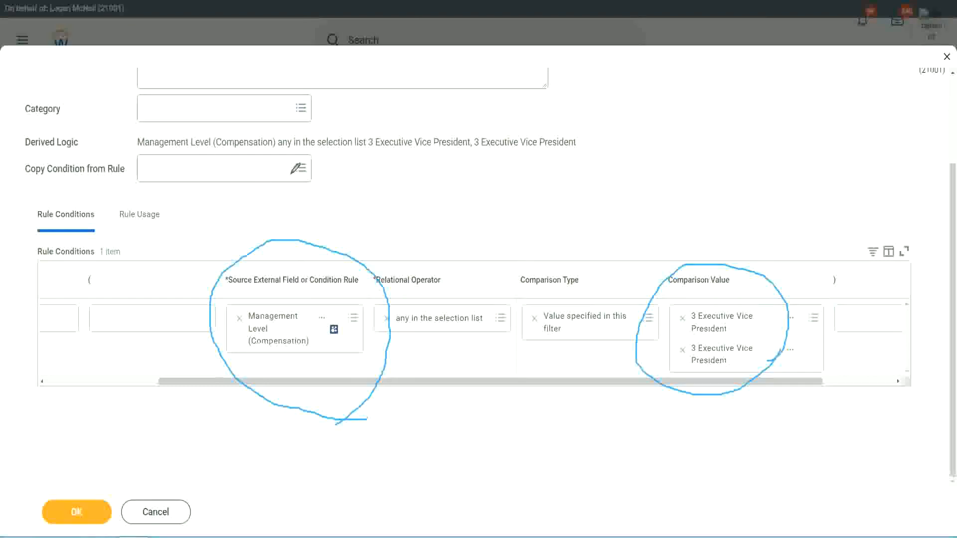
pyautogui.click(592, 43)
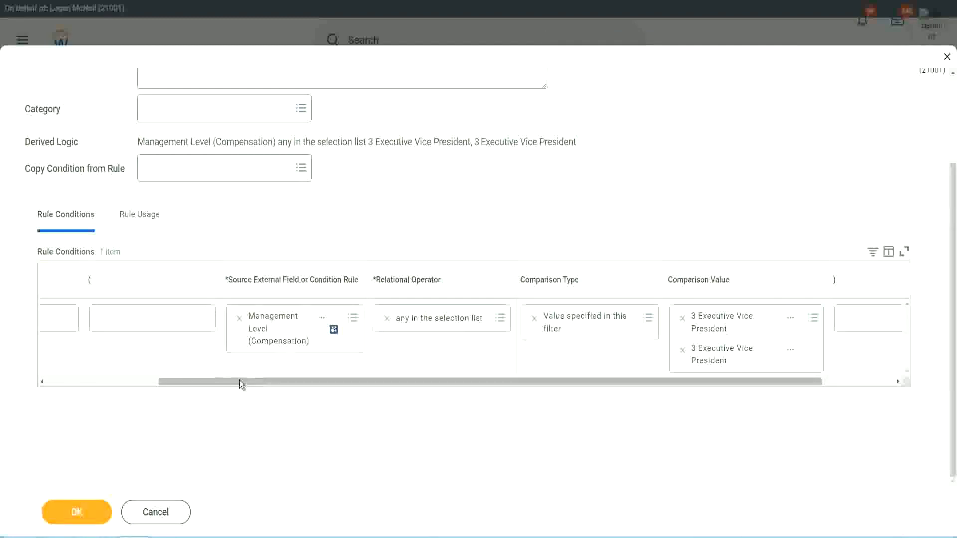
pyautogui.click(110, 382)
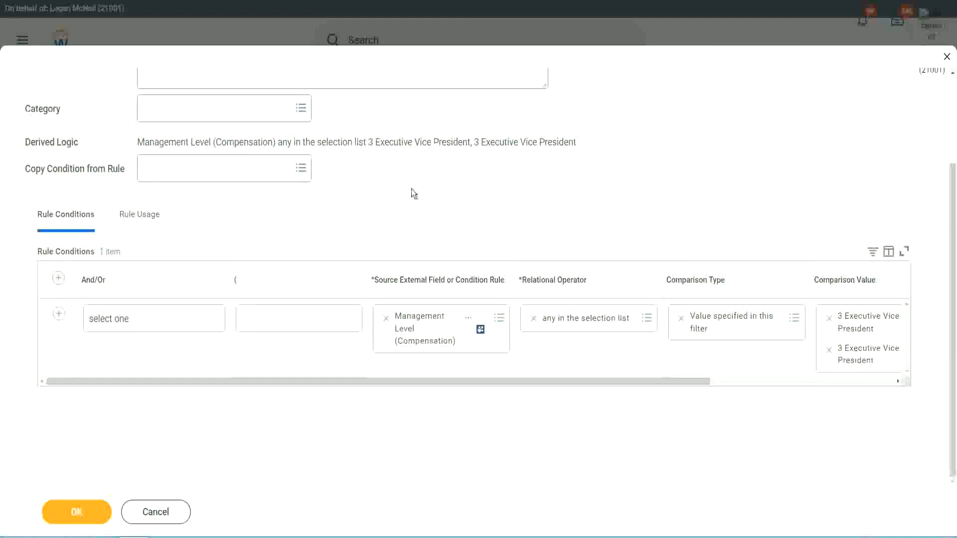
# Change the ending of the rule's comment so it reads "in the WW XYZ Motors Org"
pyautogui.scroll(2, 411, 190)
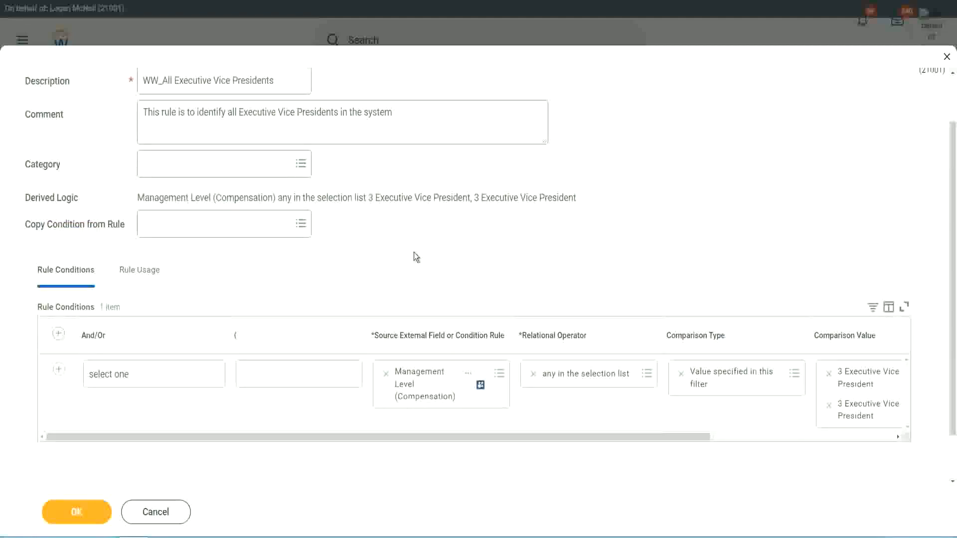
pyautogui.doubleClick(364, 112)
pyautogui.press('BackSpace')
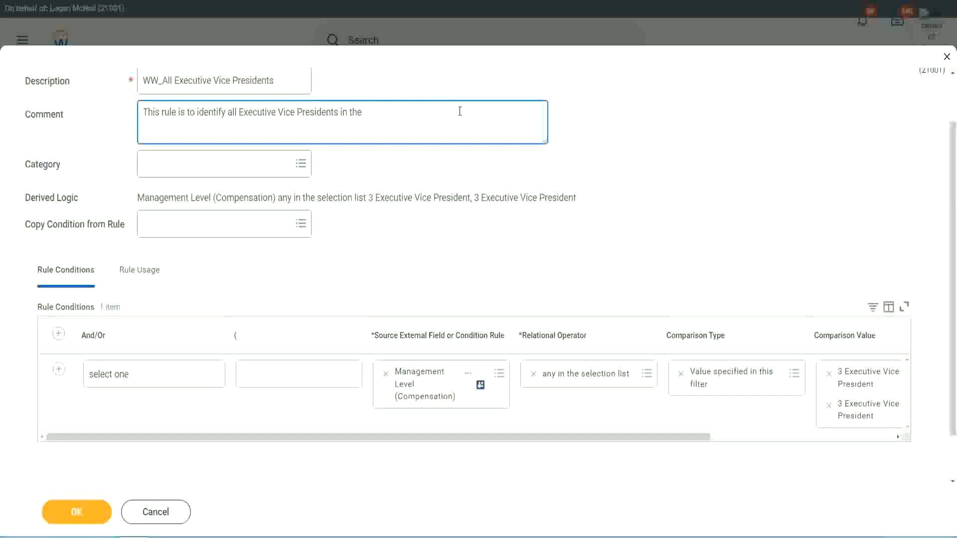
pyautogui.write('WW')
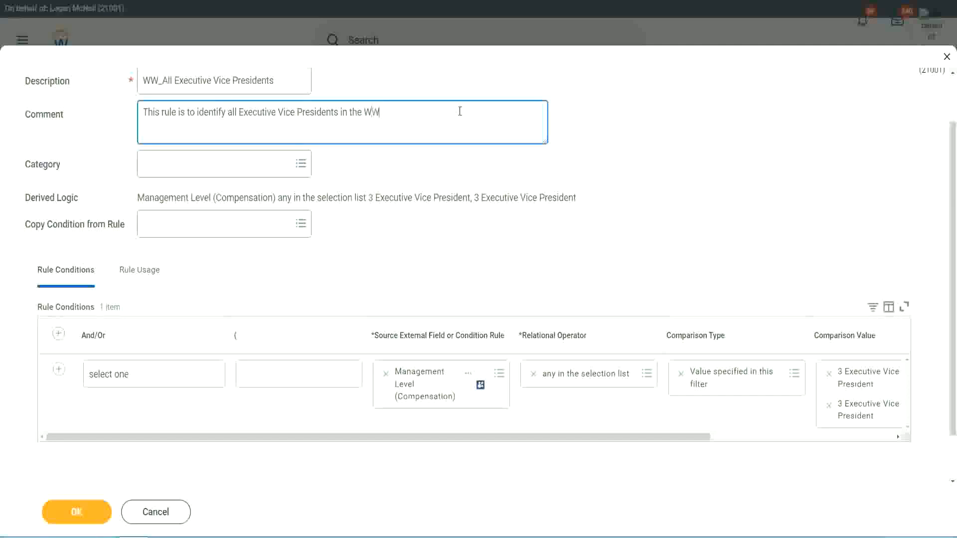
pyautogui.write(' XYZ Motors Org')
# Compare the organization named in the comment with the single management-level condition in the rule conditions table
pyautogui.scroll(1, 582, 190)
pyautogui.scroll(-1, 658, 212)
pyautogui.scroll(-1, 658, 204)
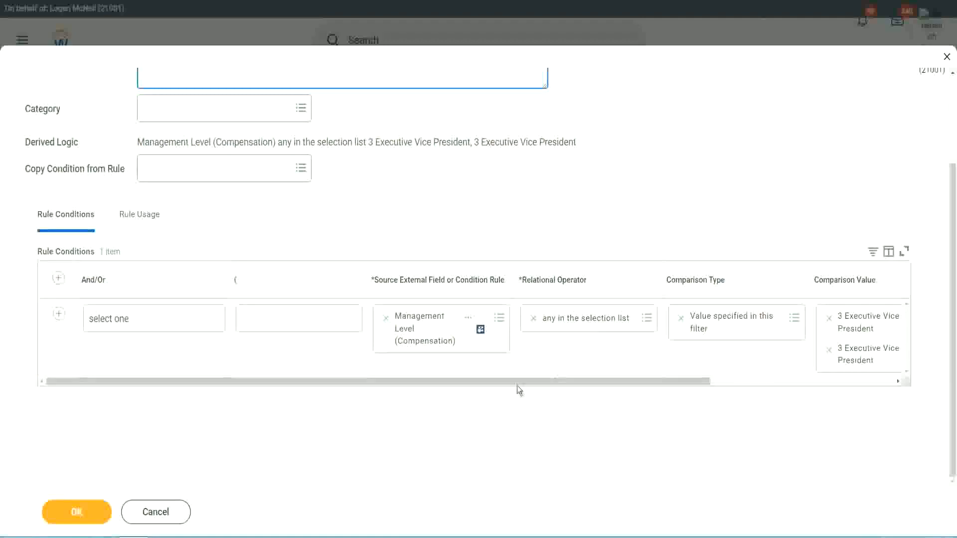
pyautogui.moveTo(492, 383); pyautogui.dragTo(446, 384)
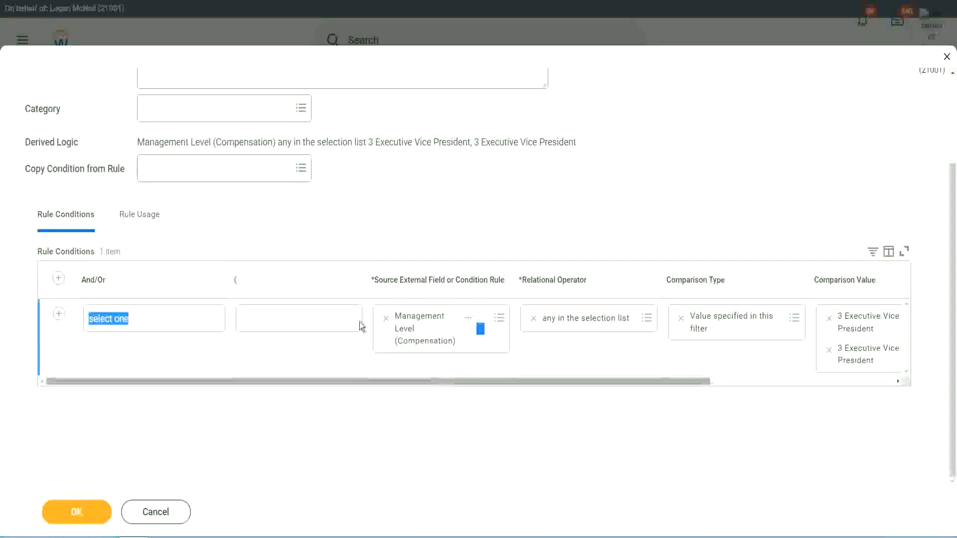
pyautogui.moveTo(363, 382); pyautogui.dragTo(530, 394)
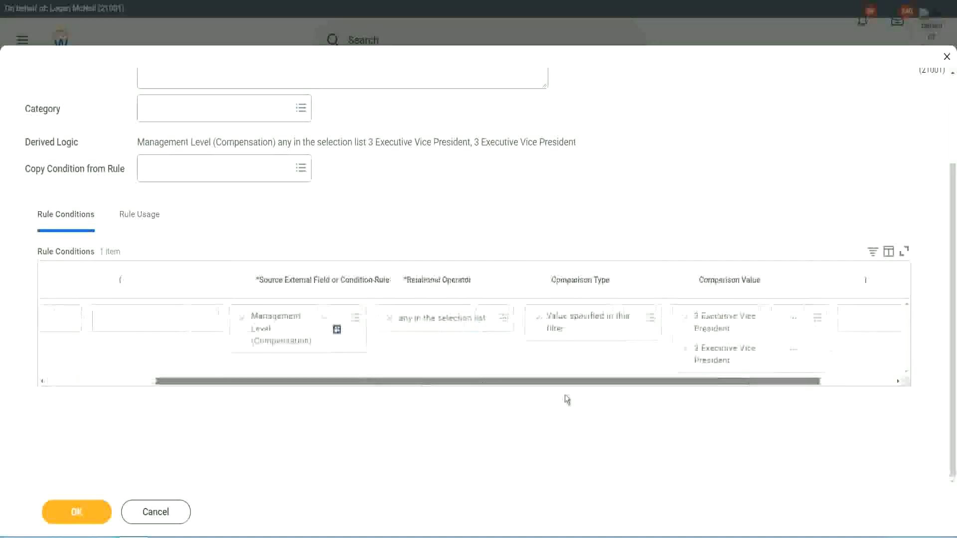
pyautogui.moveTo(432, 398); pyautogui.dragTo(304, 392)
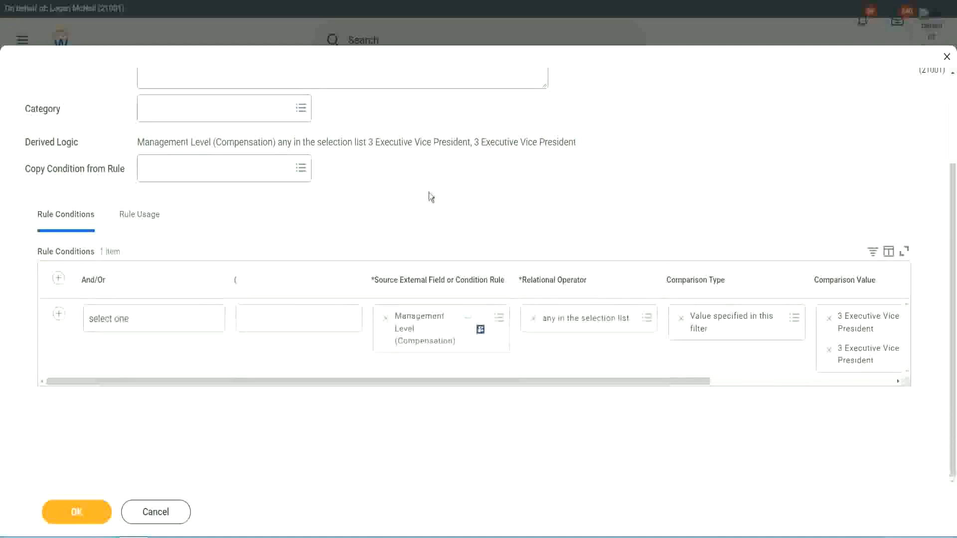
pyautogui.scroll(1, 428, 192)
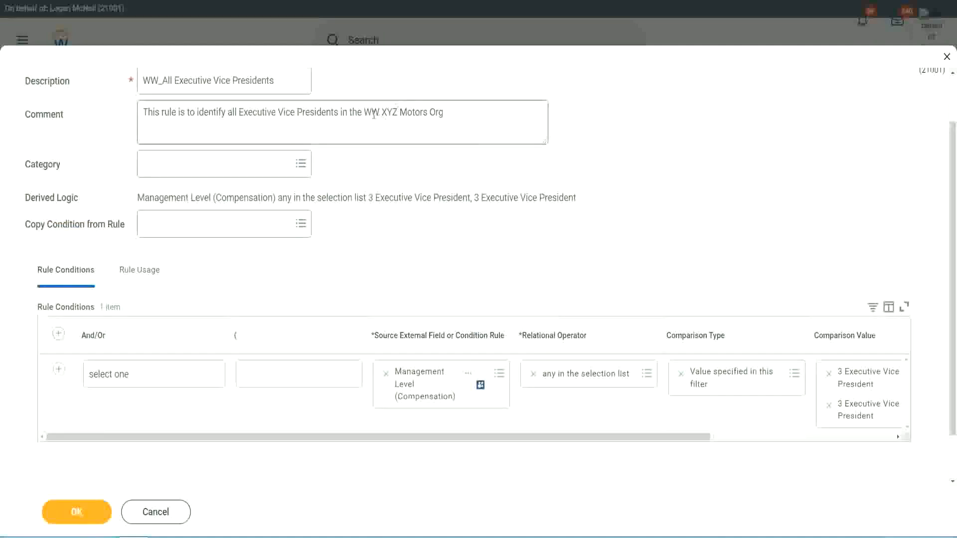
pyautogui.moveTo(382, 112); pyautogui.dragTo(495, 113)
pyautogui.click(495, 113)
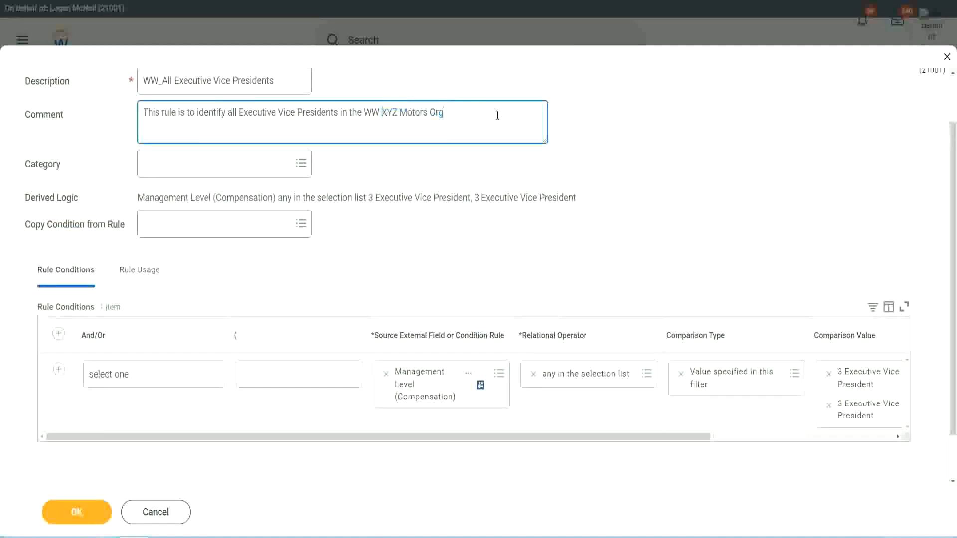
pyautogui.click(446, 237)
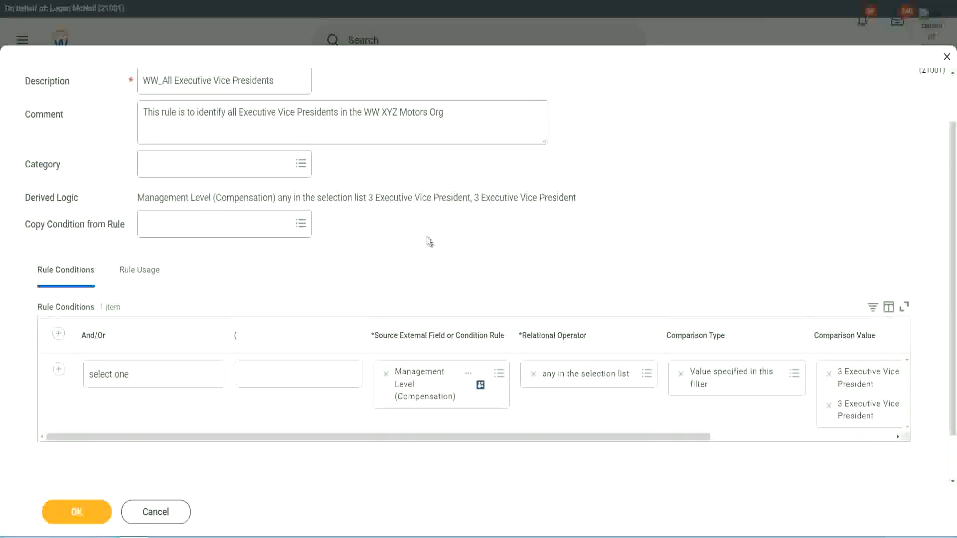
# Add a second And condition to the rule with Organization and Superior Organizations (Compensation) as its source field
pyautogui.click(60, 369)
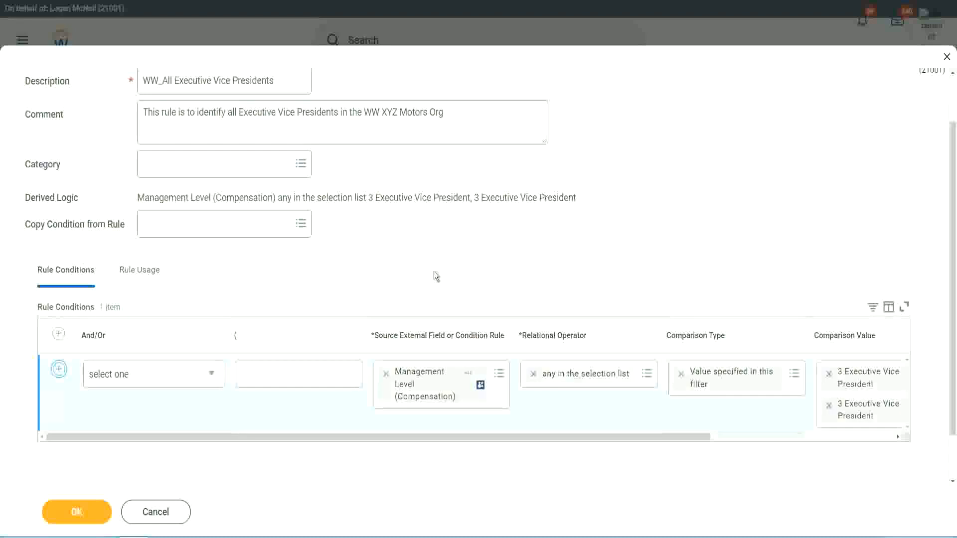
pyautogui.scroll(-2, 427, 248)
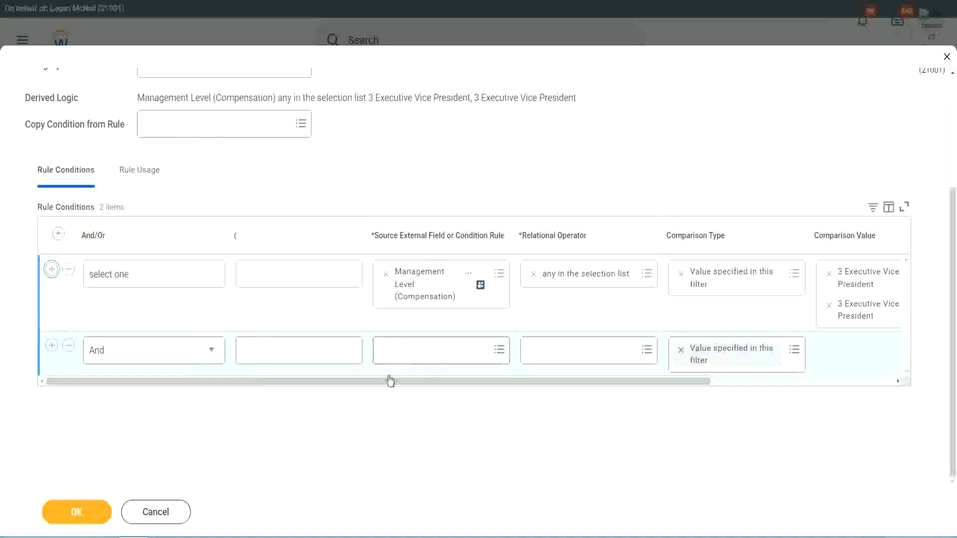
pyautogui.click(409, 356)
pyautogui.write('org and sup org')
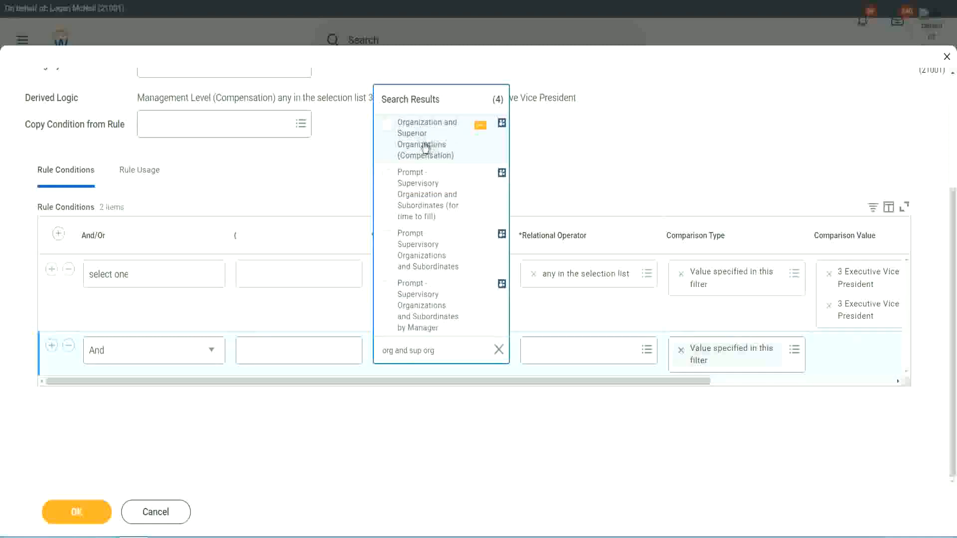
pyautogui.click(423, 148)
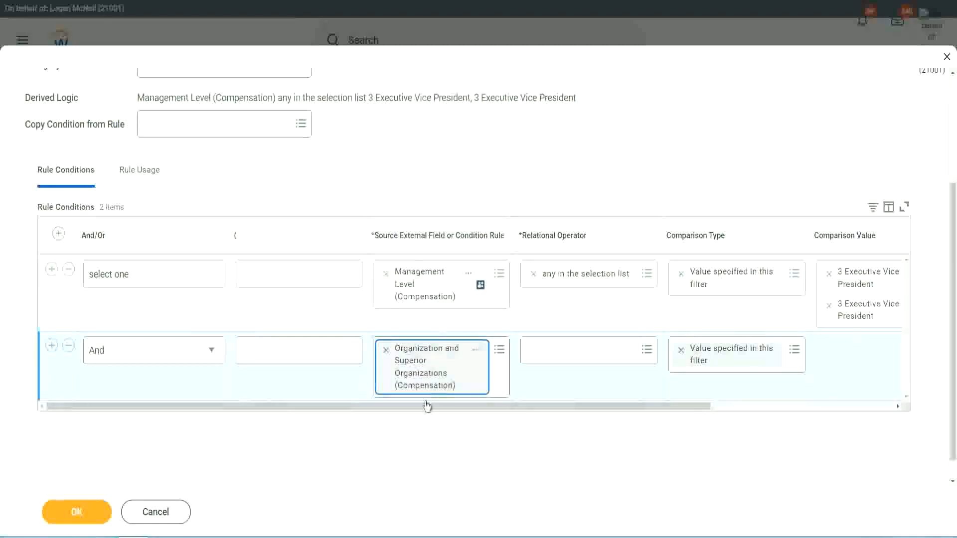
# View the report field details of Organization and Superior Organizations (Compensation) and read its description
pyautogui.moveTo(423, 406); pyautogui.dragTo(456, 405)
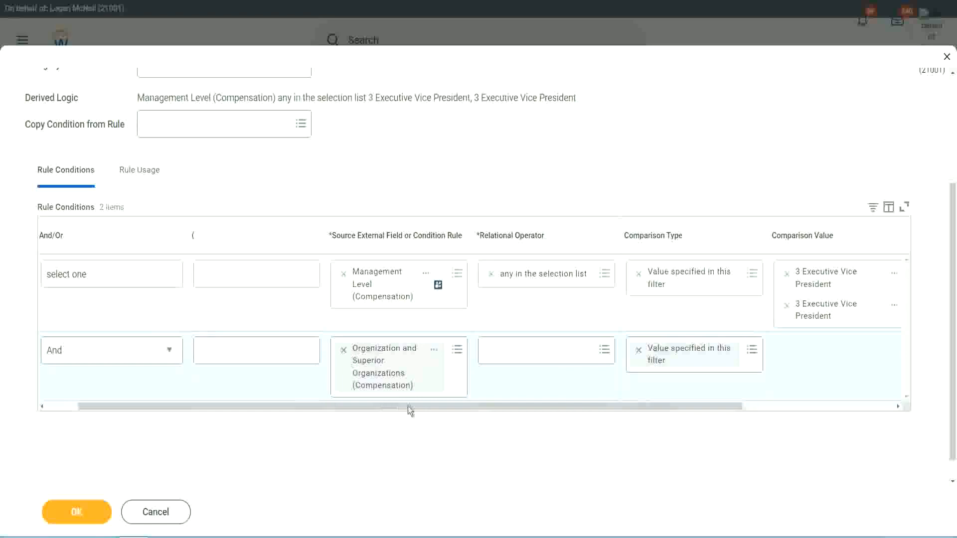
pyautogui.moveTo(411, 407); pyautogui.dragTo(458, 412)
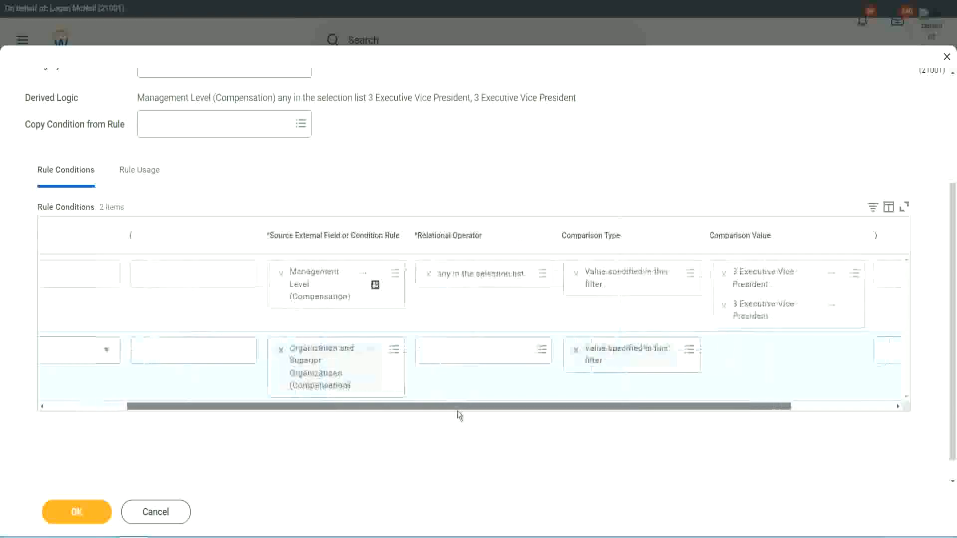
pyautogui.click(371, 351)
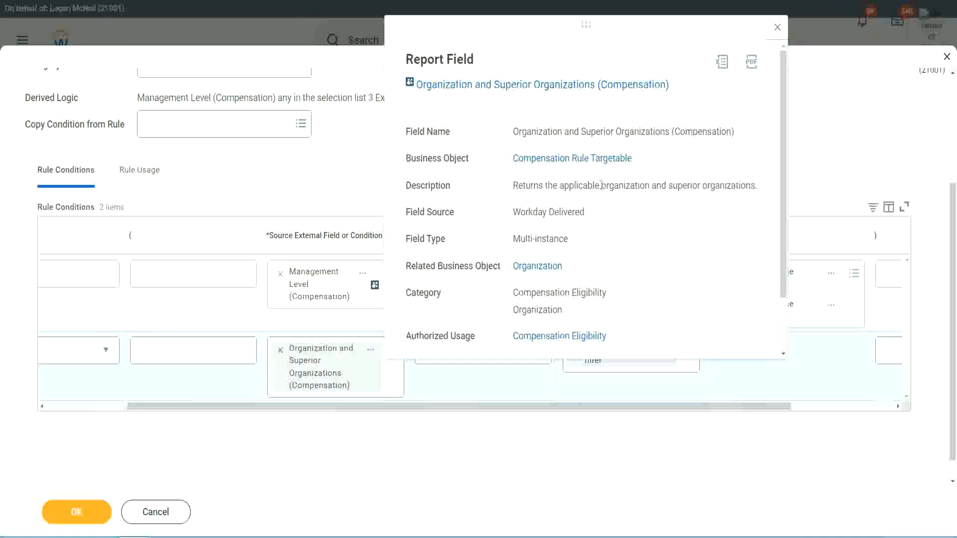
pyautogui.moveTo(602, 184); pyautogui.dragTo(648, 188)
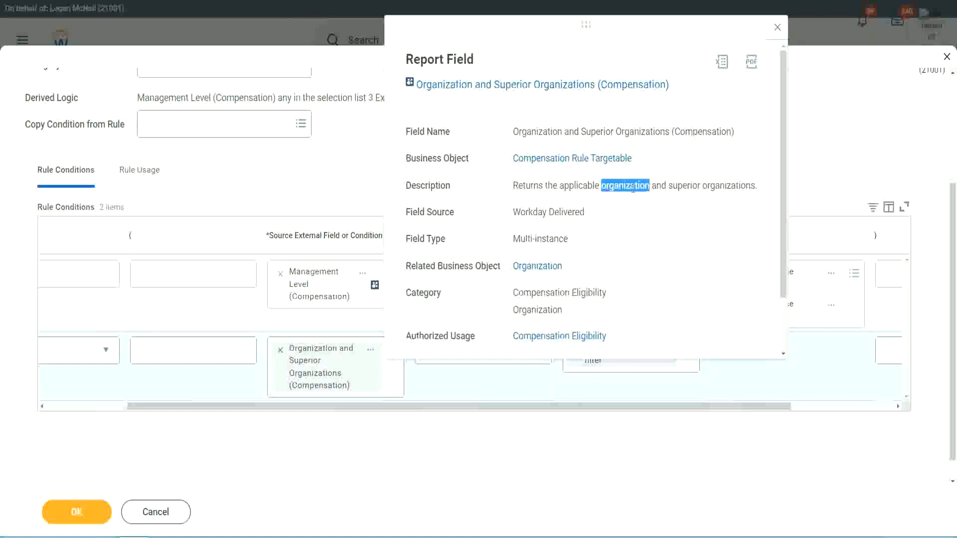
pyautogui.click(633, 188)
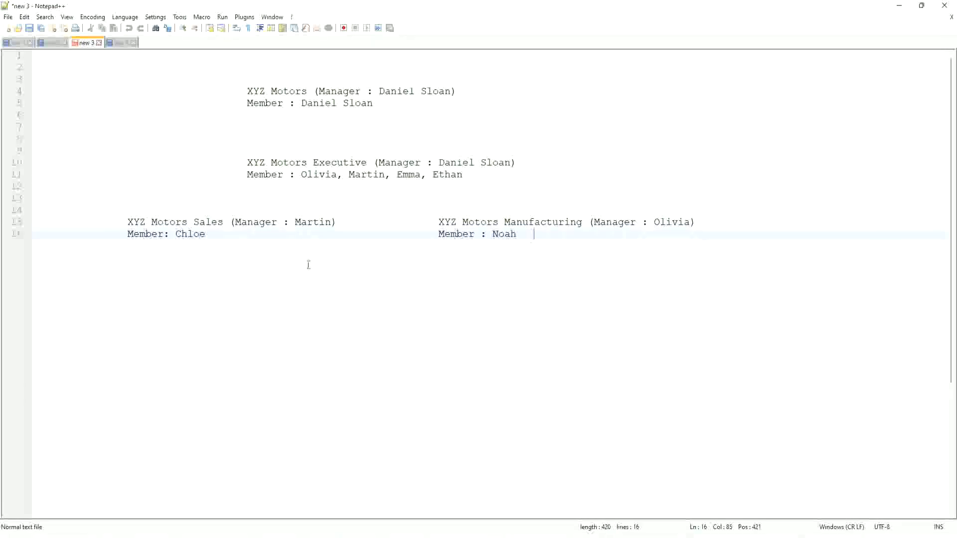
# Switch to the Notepad++ hierarchy notes and examine the top-level XYZ Motors organization
pyautogui.doubleClick(273, 90)
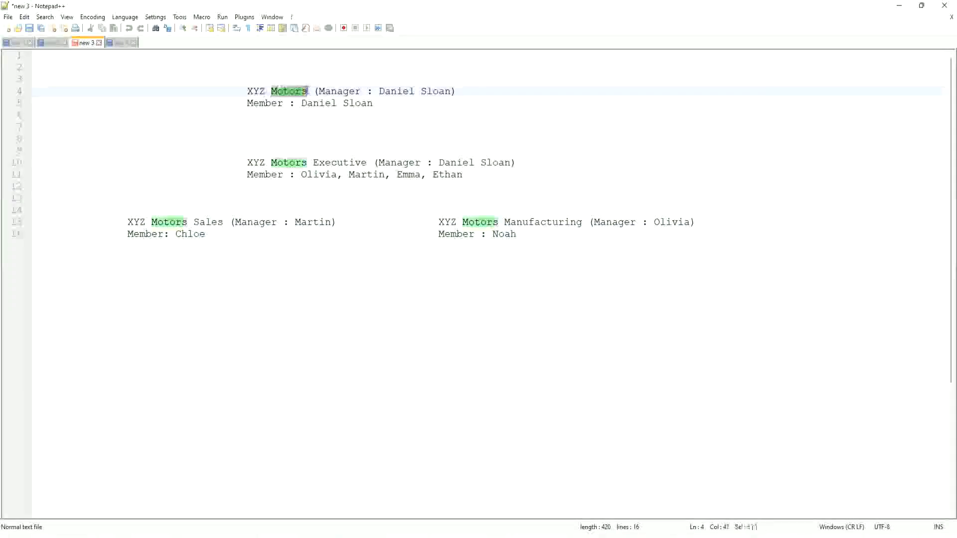
pyautogui.click(301, 92)
pyautogui.moveTo(248, 91); pyautogui.dragTo(307, 91)
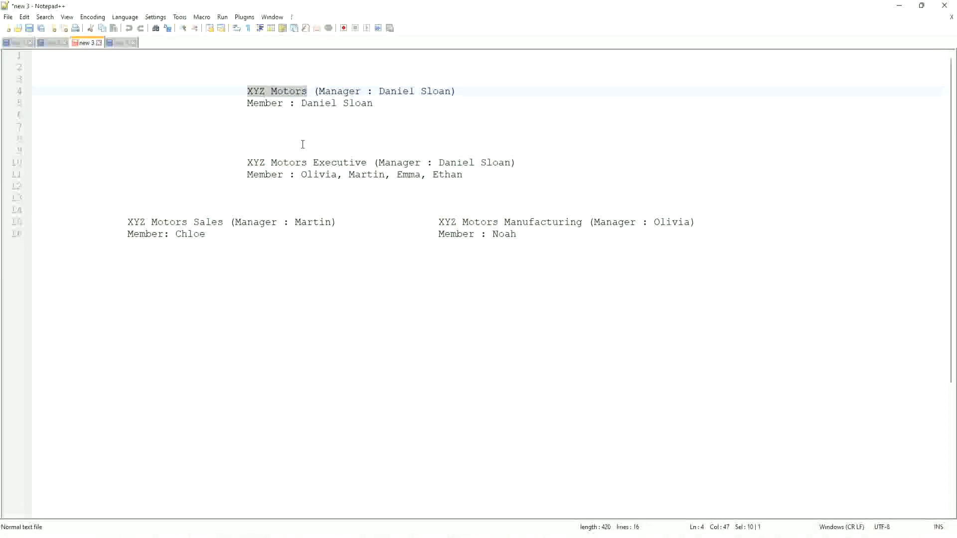
pyautogui.click(300, 103)
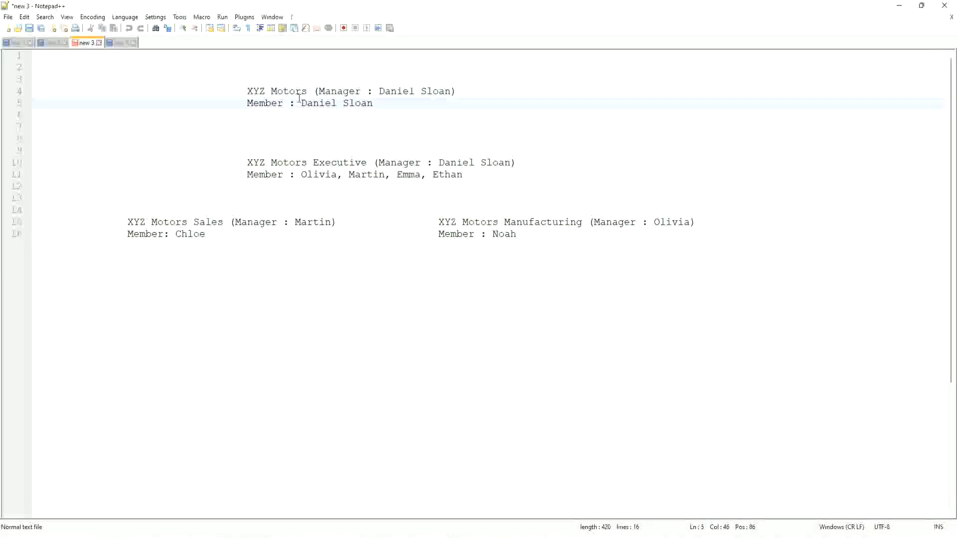
pyautogui.moveTo(246, 92); pyautogui.dragTo(306, 95)
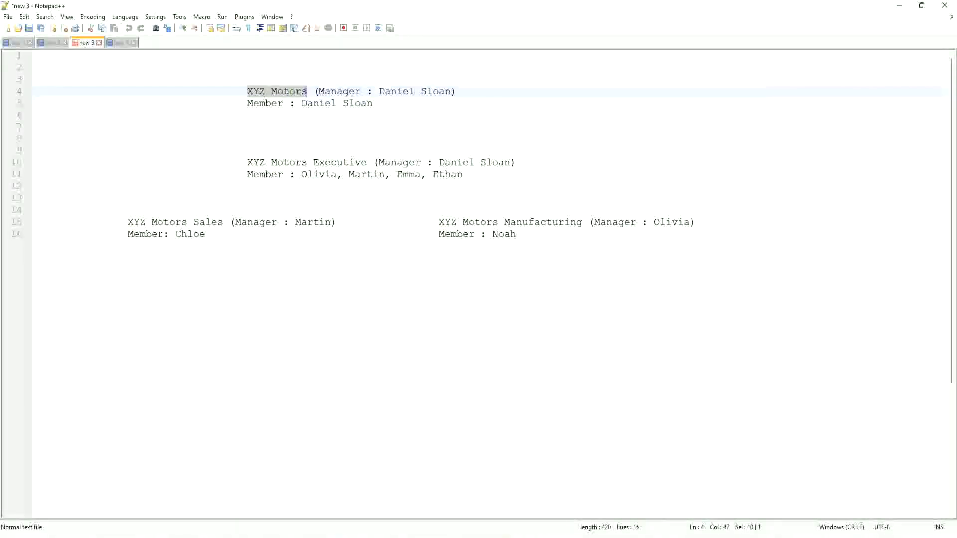
pyautogui.click(288, 92)
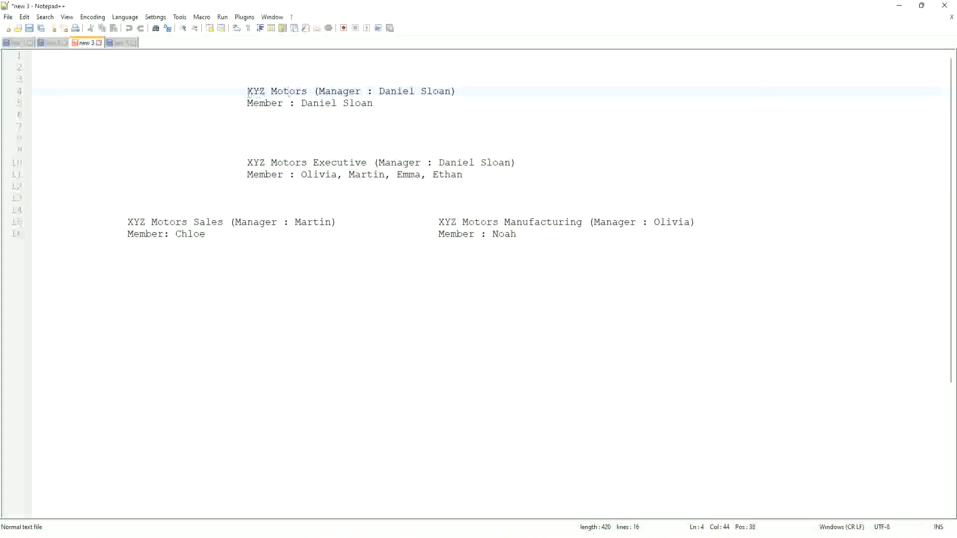
# Compare the top-level XYZ Motors organization with the subordinate XYZ Motors Executive and XYZ Motors Sales organizations in the hierarchy notes
pyautogui.moveTo(248, 92); pyautogui.dragTo(305, 93)
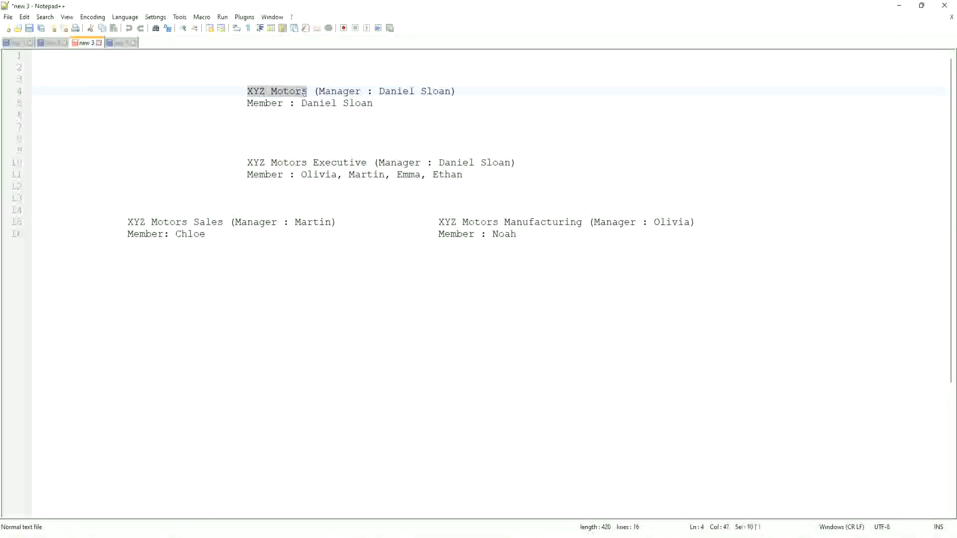
pyautogui.click(282, 91)
pyautogui.click(486, 94)
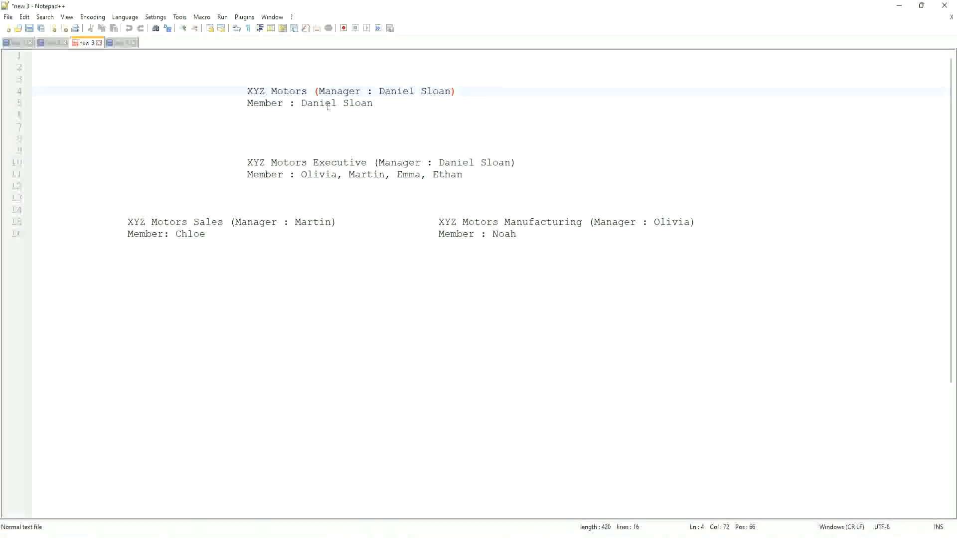
pyautogui.doubleClick(272, 91)
pyautogui.click(316, 92)
pyautogui.click(309, 137)
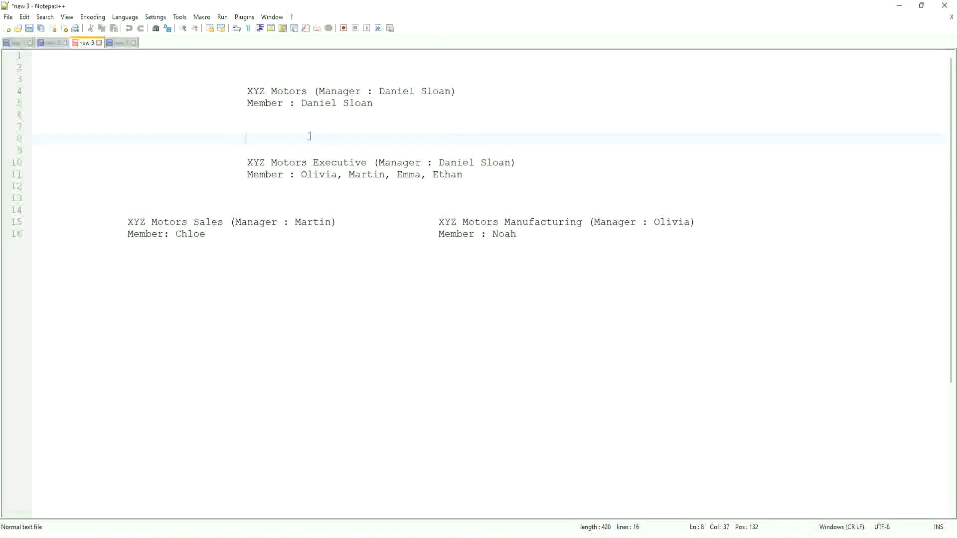
pyautogui.click(282, 164)
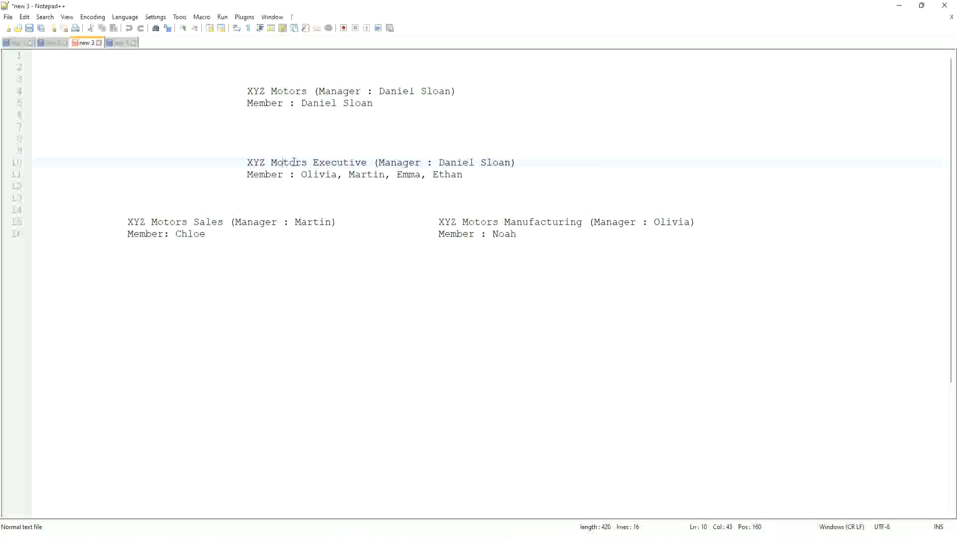
pyautogui.moveTo(249, 86); pyautogui.dragTo(306, 94)
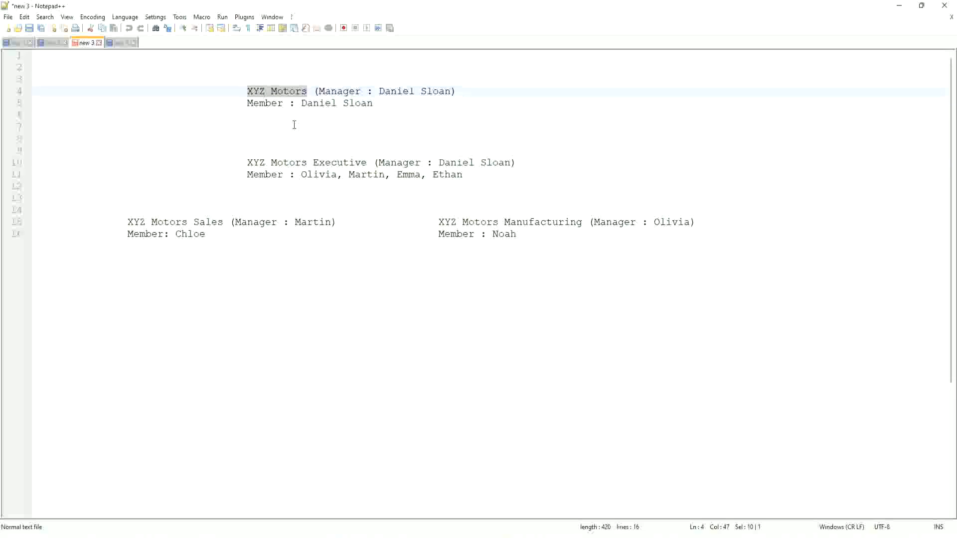
pyautogui.click(285, 160)
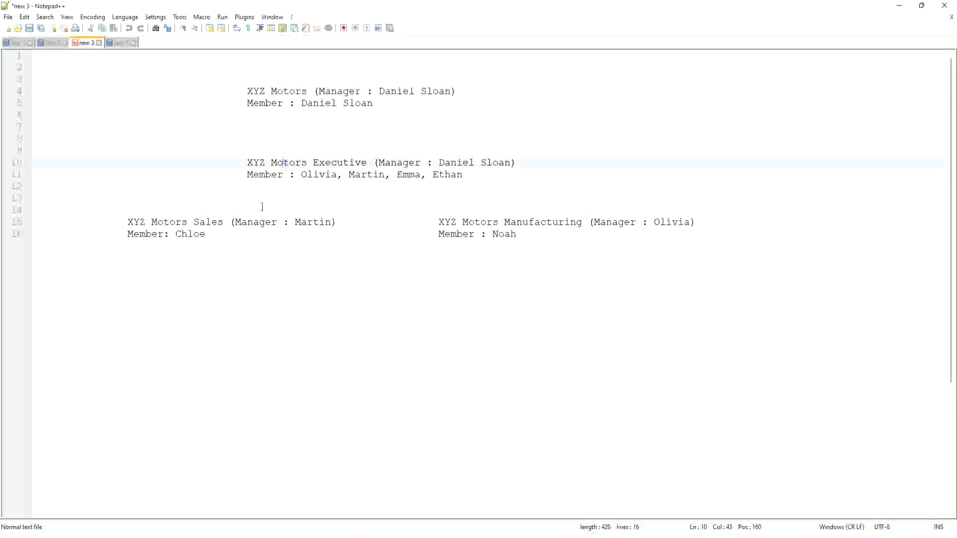
pyautogui.moveTo(130, 219); pyautogui.dragTo(222, 222)
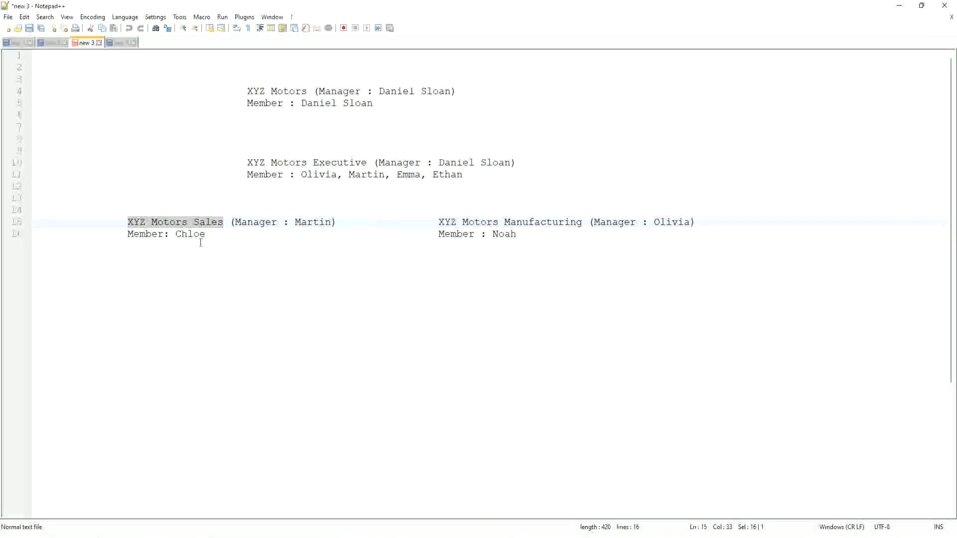
pyautogui.hotkey('ctrl', 'End')
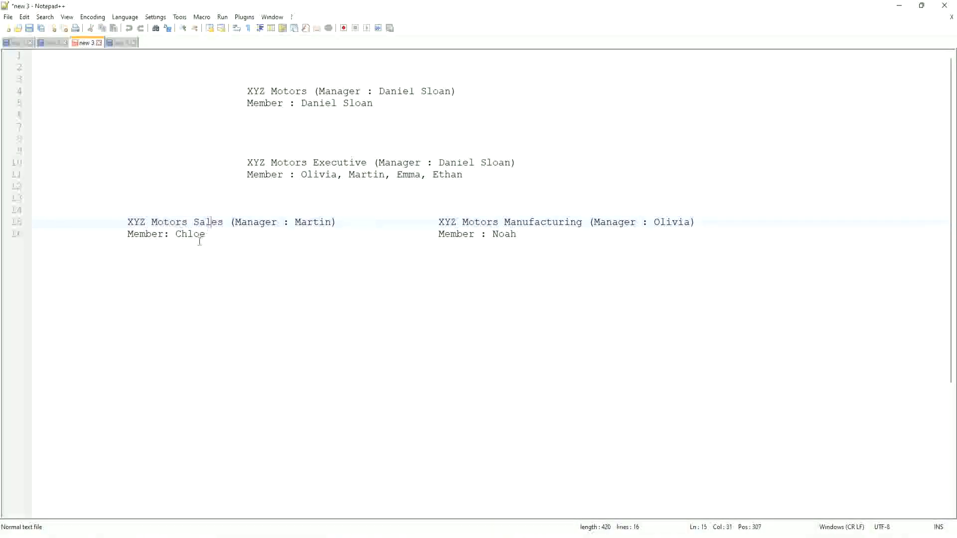
pyautogui.click(198, 223)
pyautogui.click(265, 225)
# Switch back to Workday and set the organization condition's relational operator to any in the selection list
pyautogui.click(535, 532)
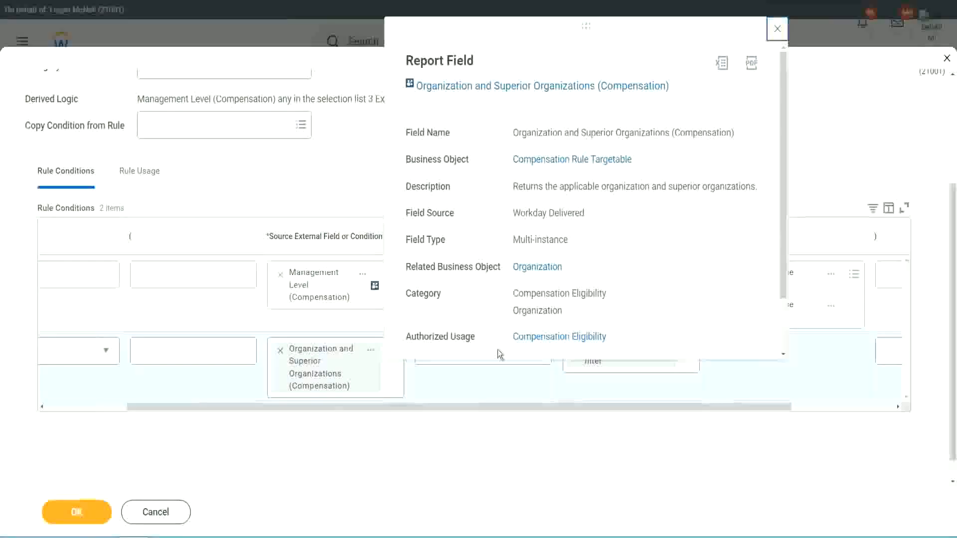
pyautogui.click(841, 144)
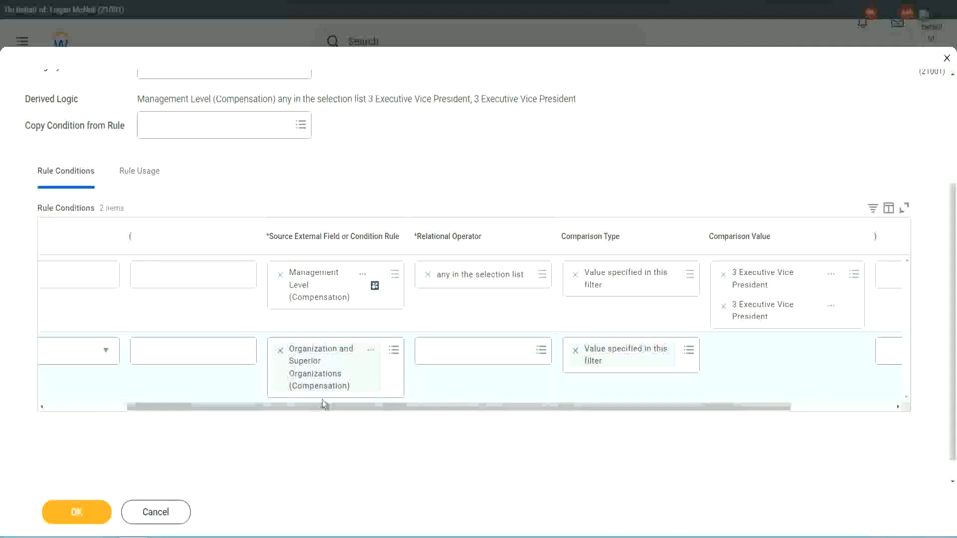
pyautogui.click(439, 358)
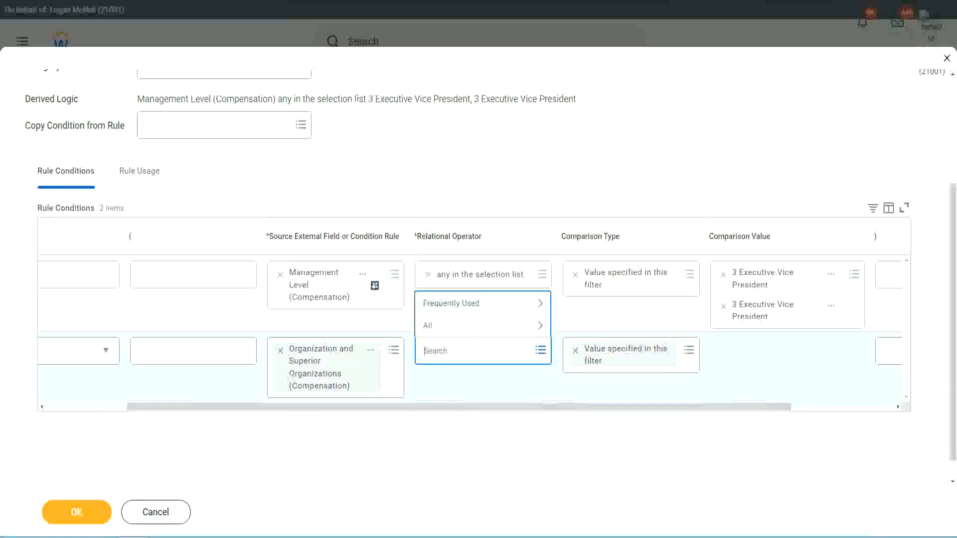
pyautogui.click(467, 312)
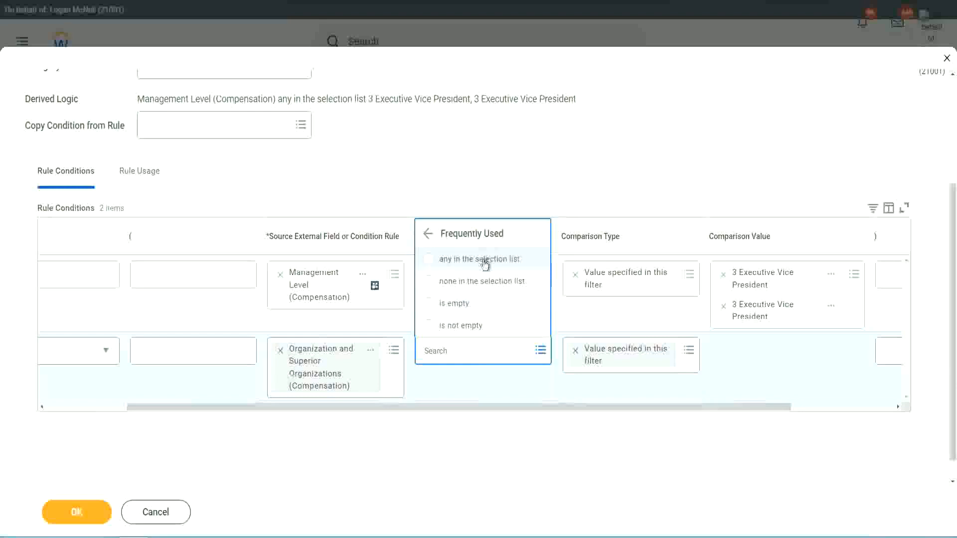
pyautogui.click(482, 260)
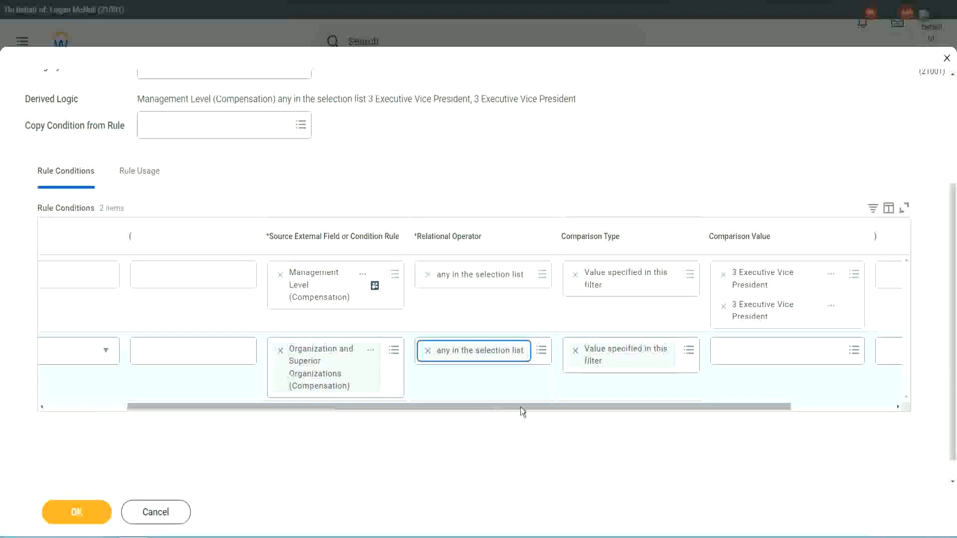
# Search for ww_XYZ Motors, view the 1001 WW_XYZ Motors organization's details and select it as the second condition's comparison value
pyautogui.moveTo(520, 407); pyautogui.dragTo(641, 409)
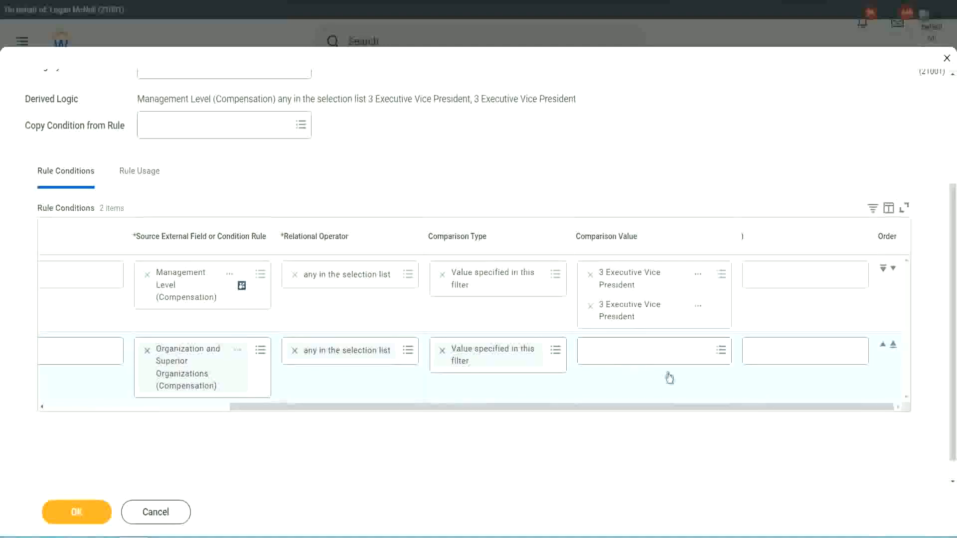
pyautogui.click(612, 357)
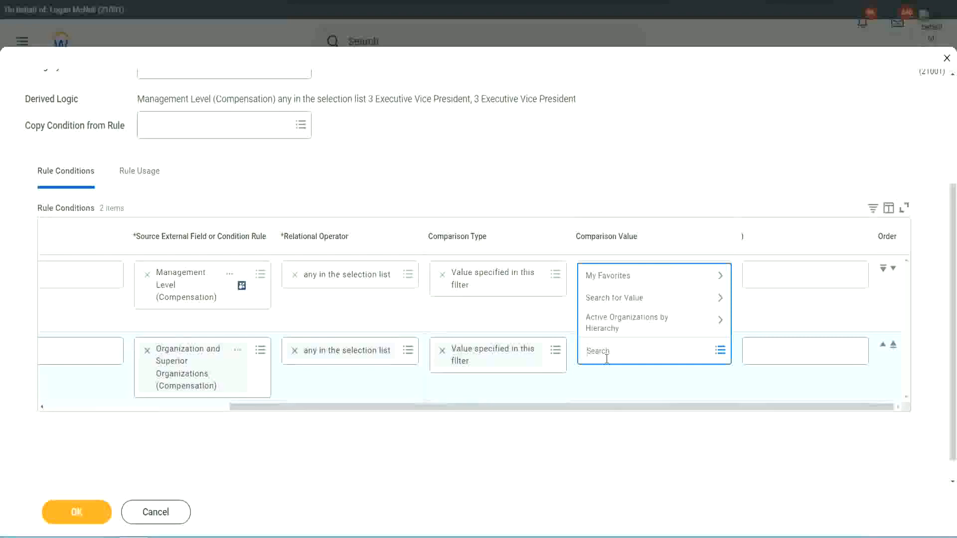
pyautogui.write('ww_XYZ Mi')
pyautogui.write('tors')
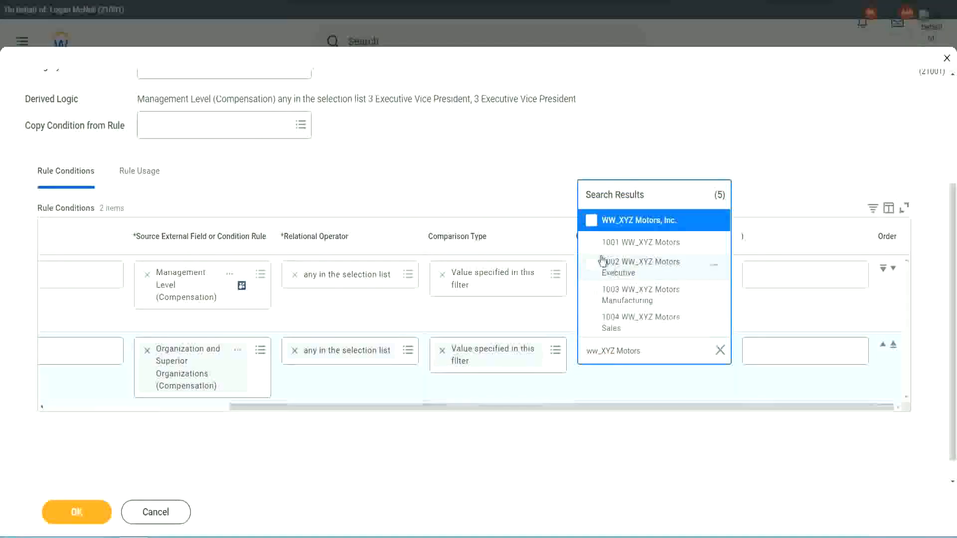
pyautogui.click(715, 246)
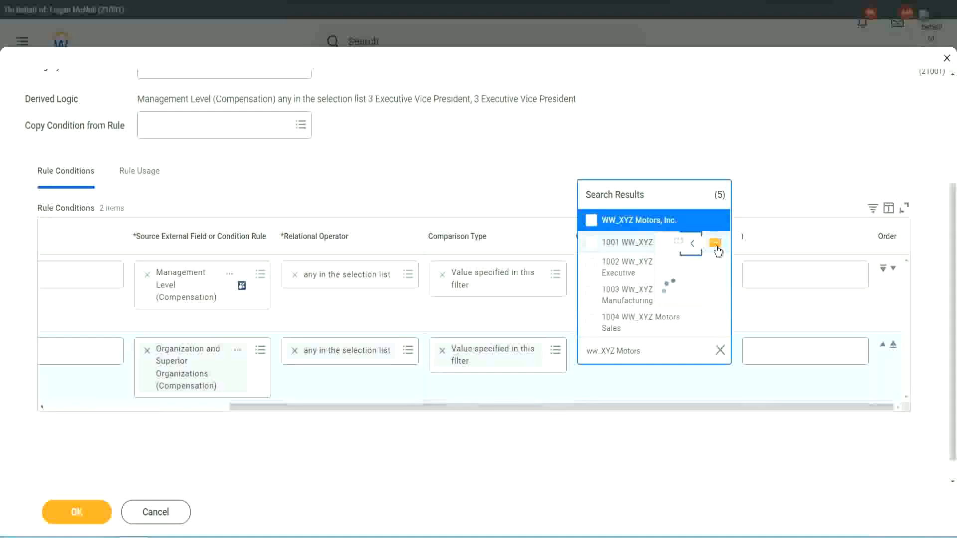
pyautogui.click(716, 246)
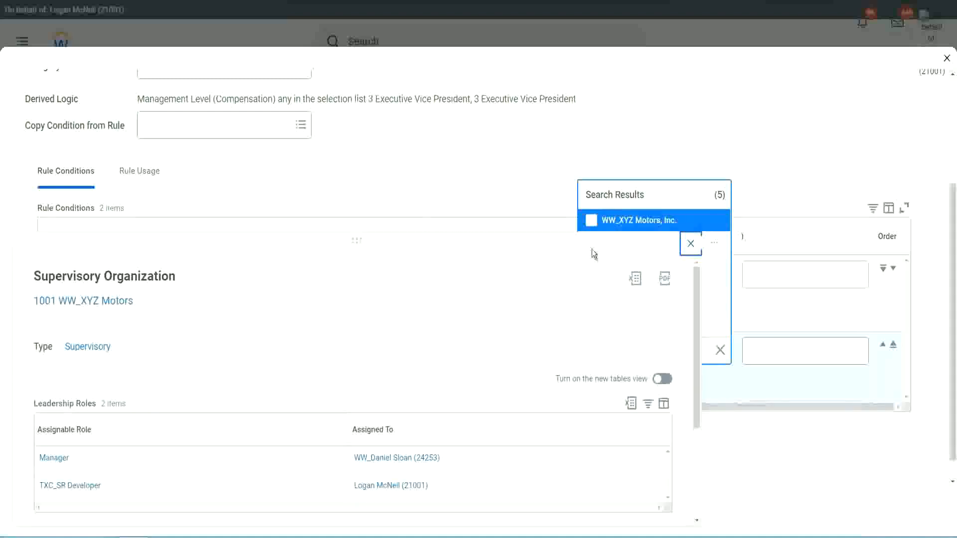
pyautogui.click(689, 243)
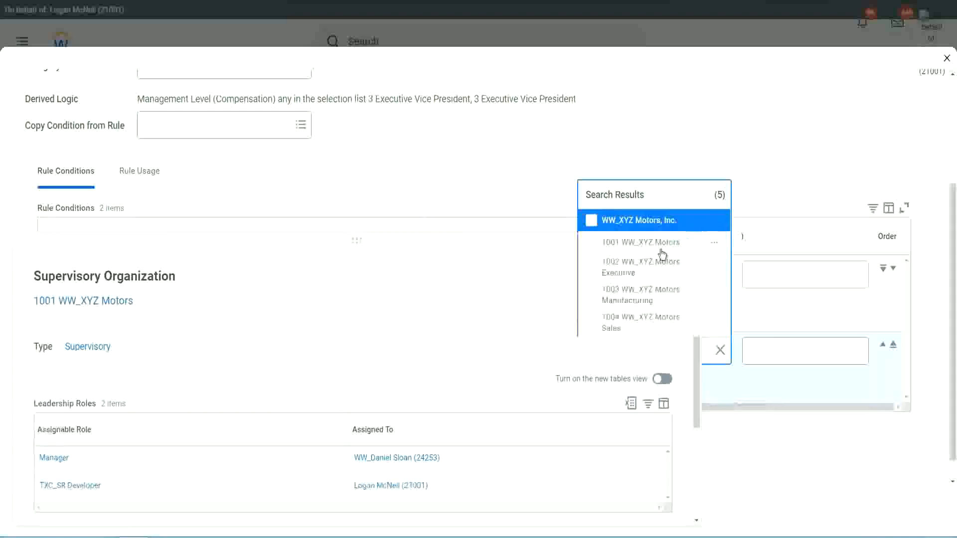
pyautogui.click(590, 244)
pyautogui.click(549, 436)
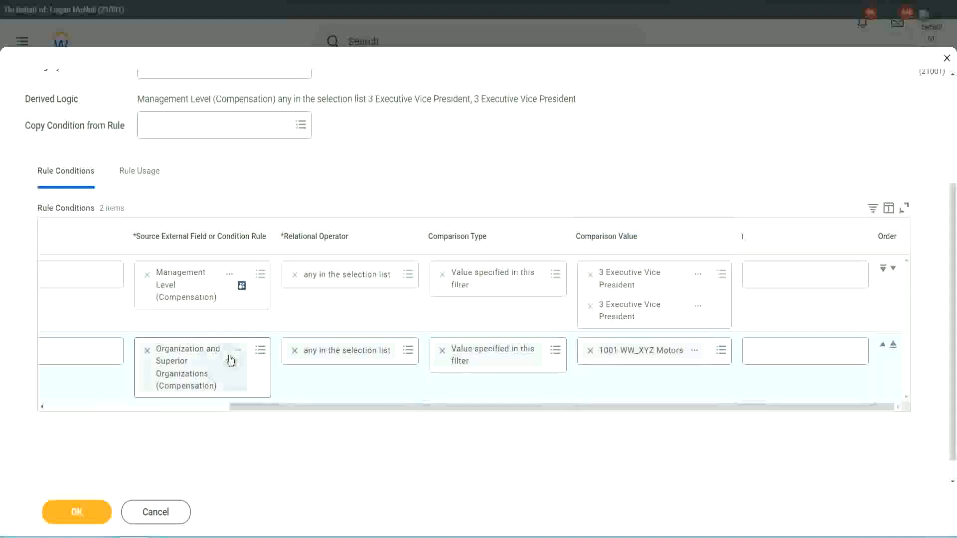
# Reread the report field description of Organization and Superior Organizations (Compensation) in the second condition
pyautogui.click(238, 352)
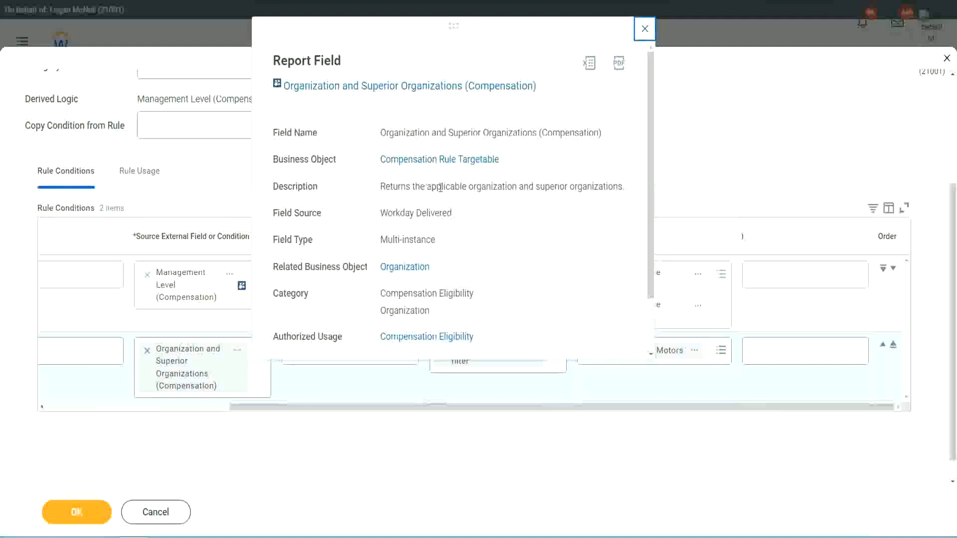
pyautogui.moveTo(469, 189); pyautogui.dragTo(492, 189)
pyautogui.click(588, 189)
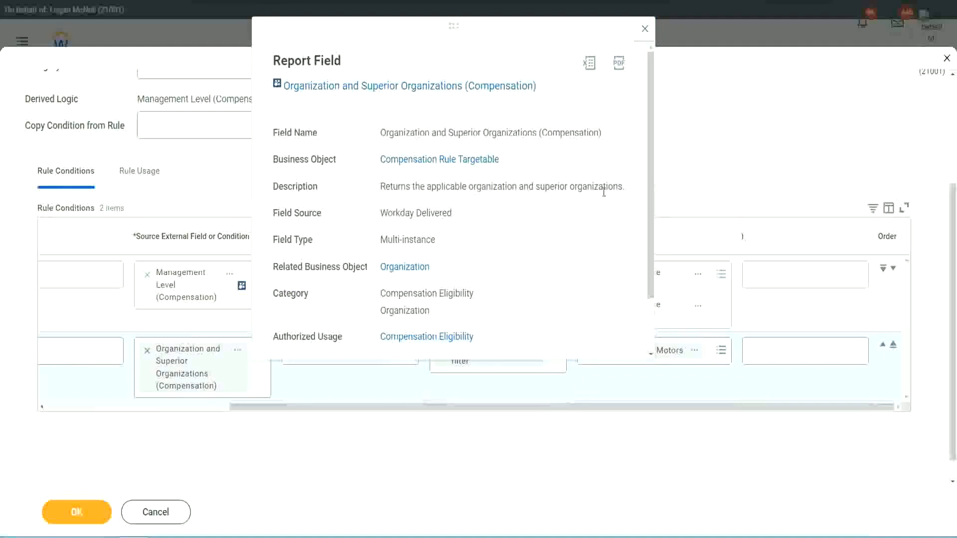
pyautogui.click(699, 170)
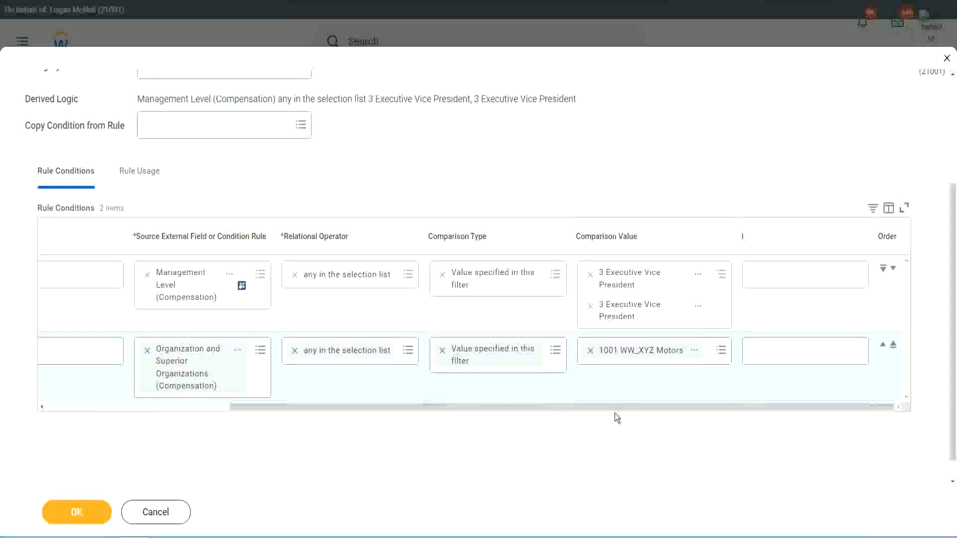
# Review both rule conditions from And/Or to comparison value and submit the edited eligibility rule
pyautogui.moveTo(609, 411); pyautogui.dragTo(583, 404)
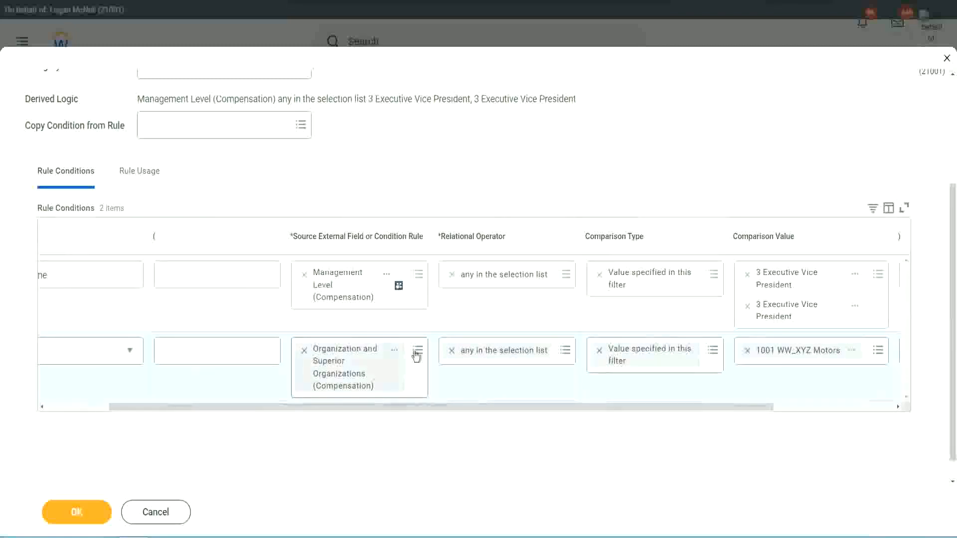
pyautogui.moveTo(414, 412)
pyautogui.mouseDown()
pyautogui.moveTo(316, 405)
pyautogui.moveTo(411, 406)
pyautogui.moveTo(402, 412)
pyautogui.mouseUp()
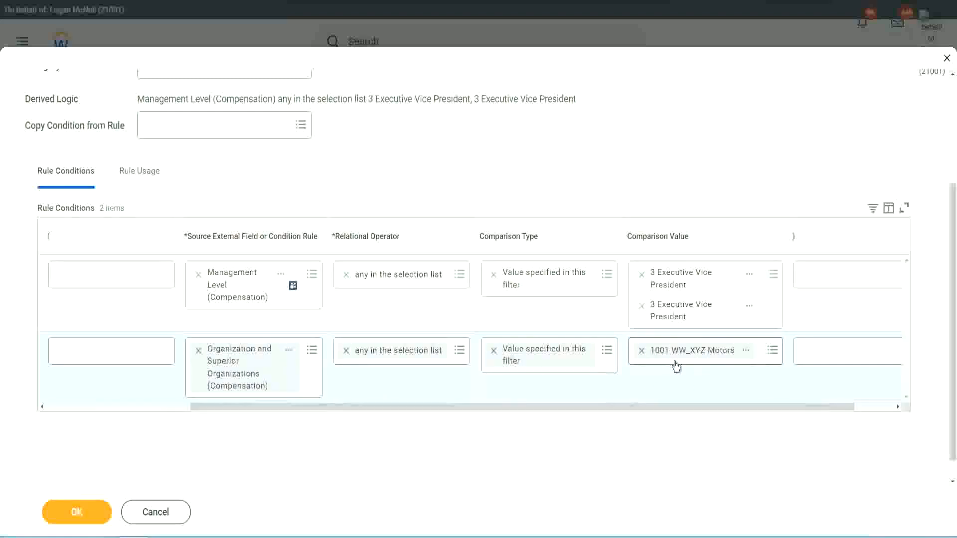
pyautogui.moveTo(652, 410); pyautogui.dragTo(417, 410)
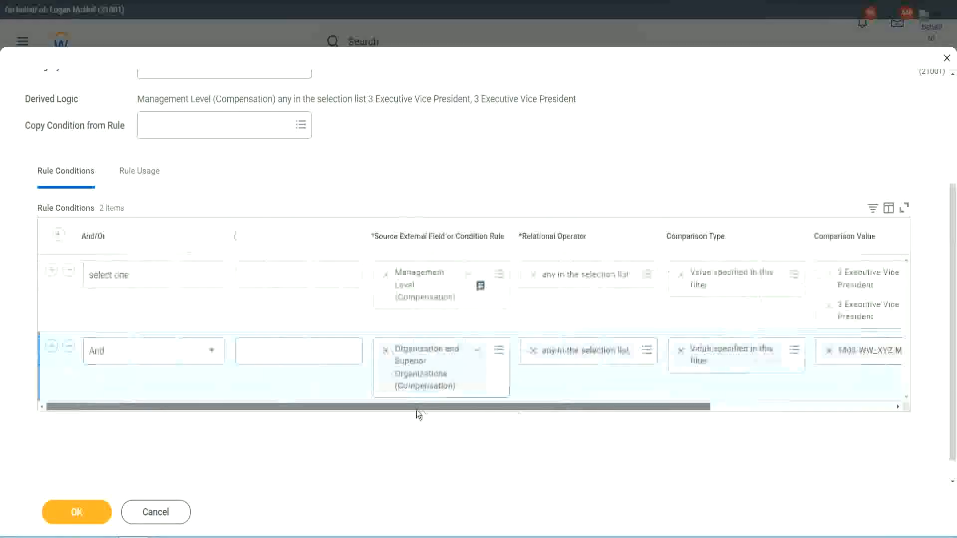
pyautogui.click(71, 514)
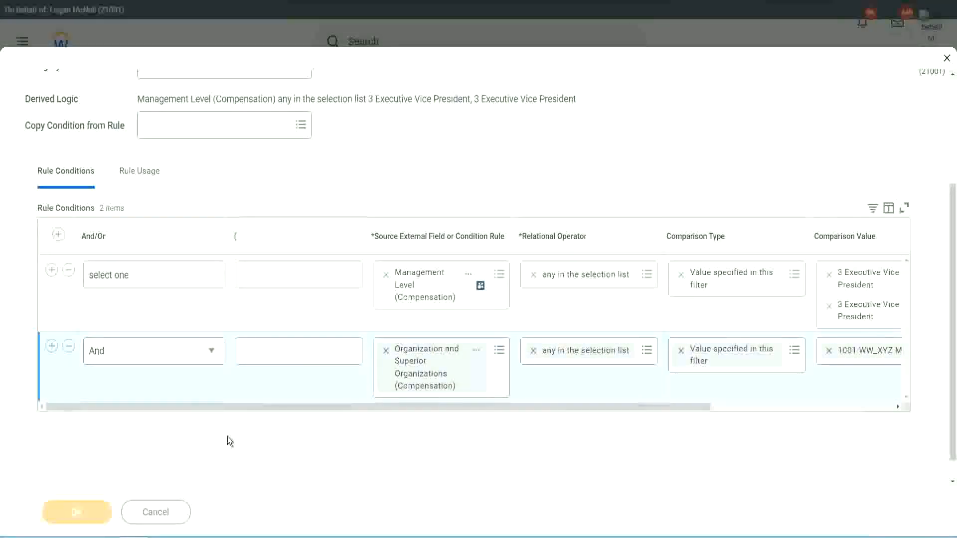